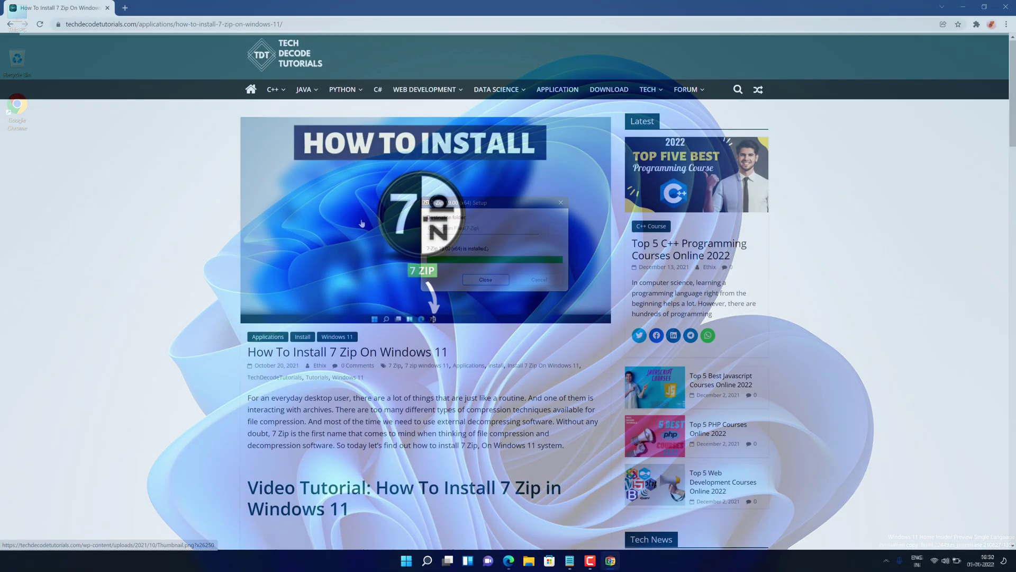
Scroll the 7-Zip install tutorial past Step 1 and Step 2 to the step 3 screenshot, highlighting headings
{"action": "scroll", "coordinate": [354, 222], "scroll_direction": "down", "scroll_amount": 8}
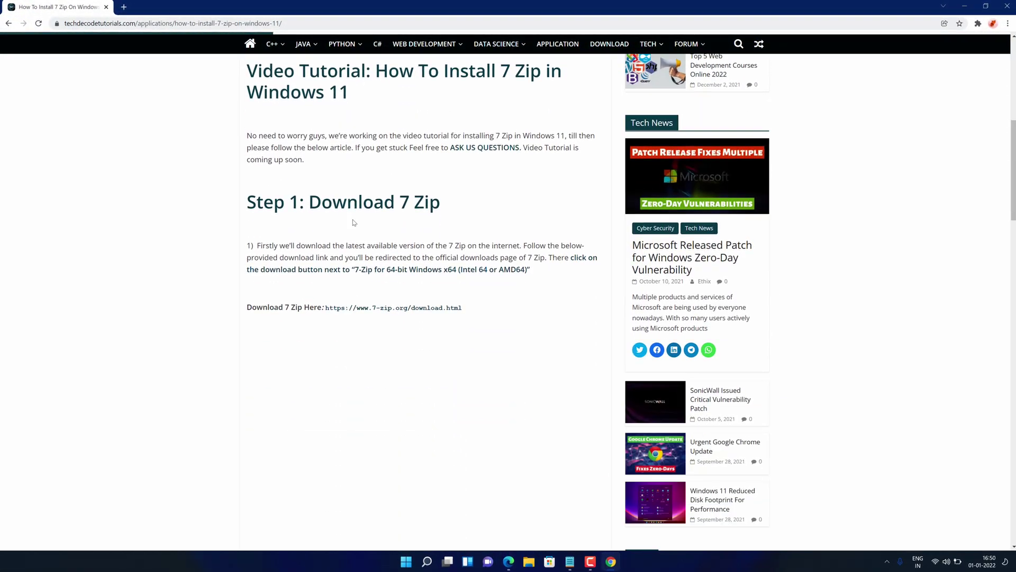
{"action": "left_click_drag", "start_coordinate": [247, 202], "coordinate": [430, 201]}
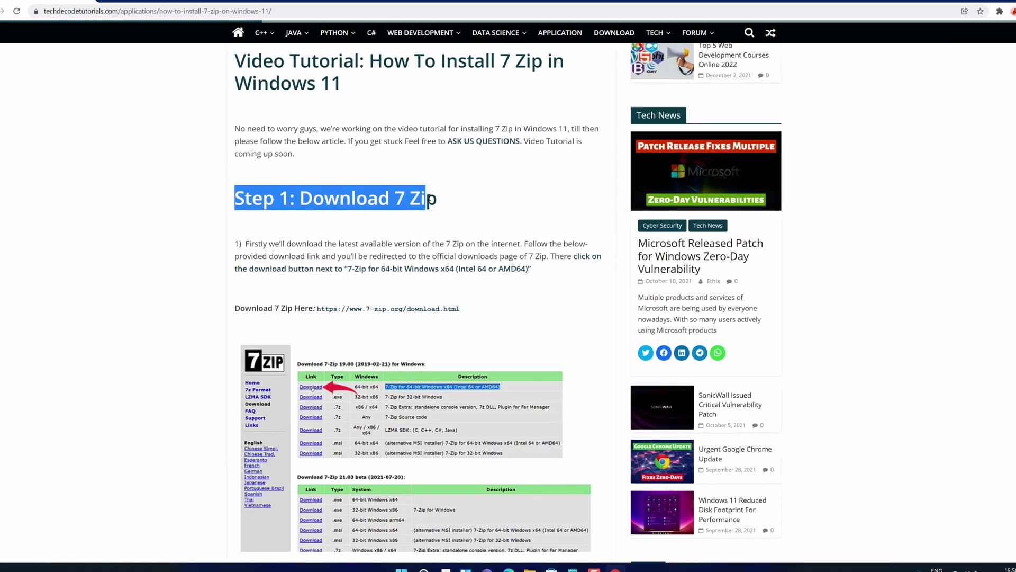
{"action": "scroll", "coordinate": [450, 220], "scroll_direction": "down", "scroll_amount": 6}
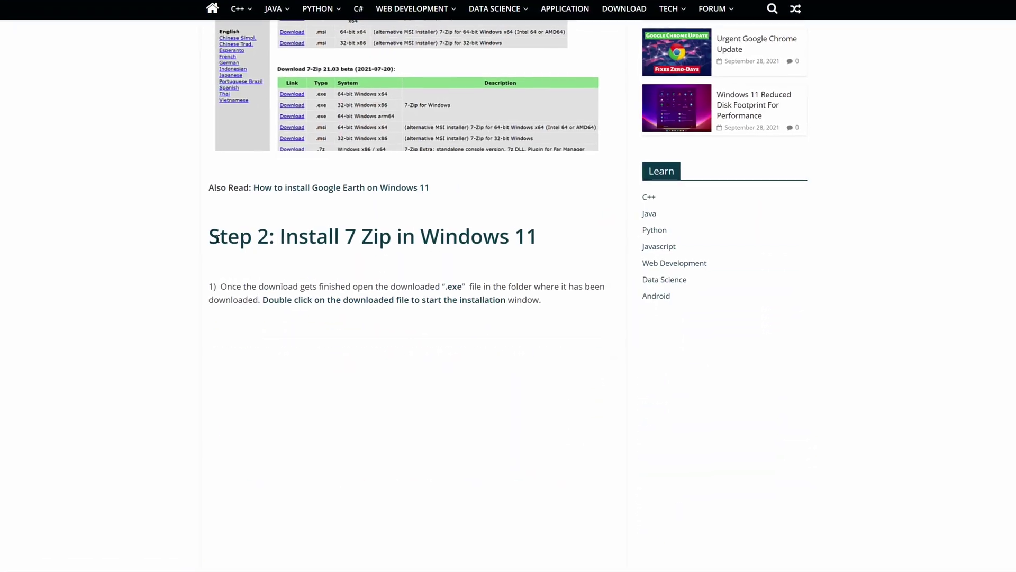
{"action": "left_click_drag", "start_coordinate": [217, 236], "coordinate": [538, 237]}
{"action": "scroll", "coordinate": [538, 237], "scroll_direction": "down", "scroll_amount": 5}
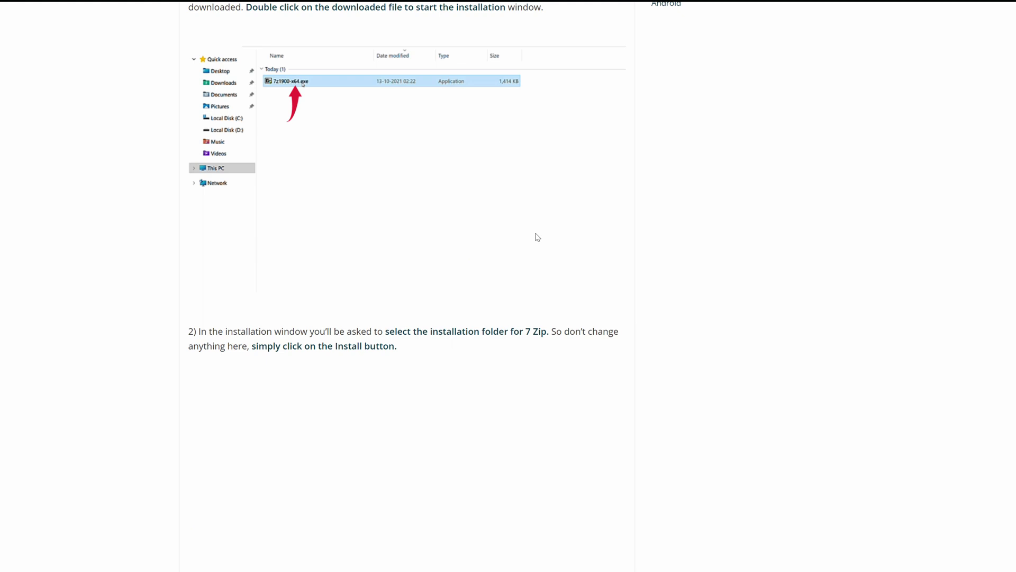
{"action": "scroll", "coordinate": [538, 237], "scroll_direction": "down", "scroll_amount": 10}
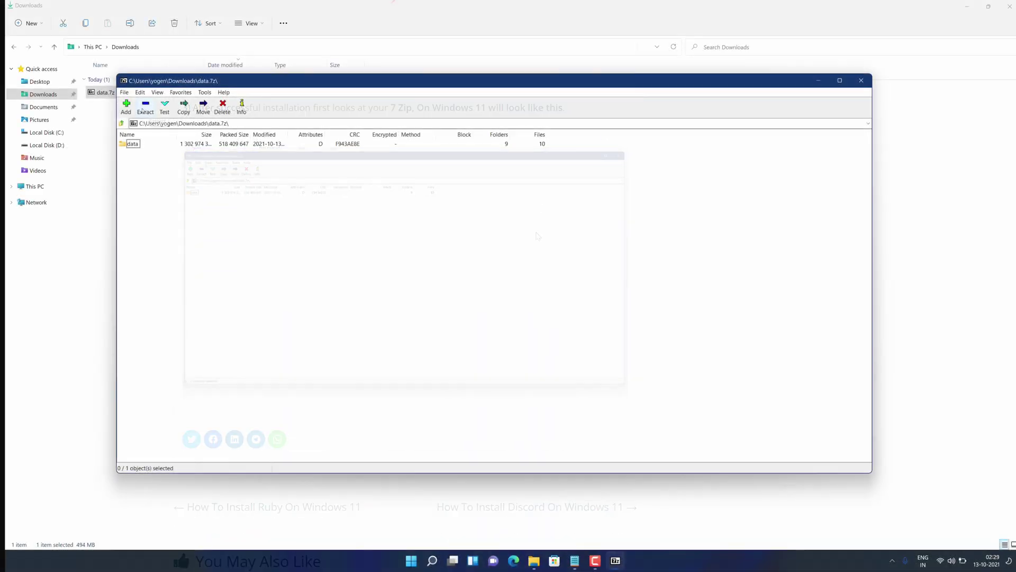
Extract data.7z's data folder into Downloads, close 7-Zip, and open the extracted data folder
{"action": "left_click", "coordinate": [145, 110]}
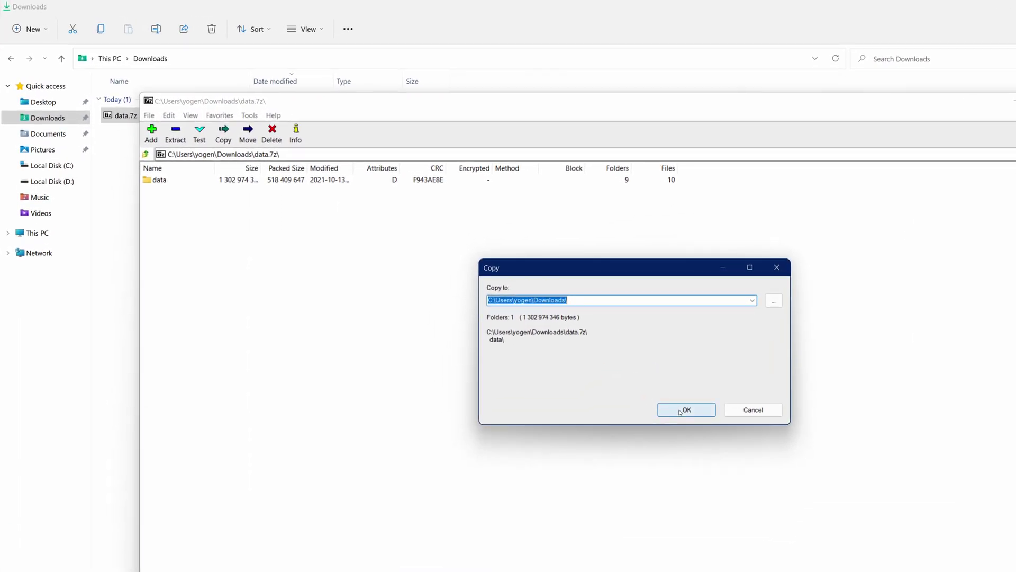
{"action": "left_click", "coordinate": [680, 411]}
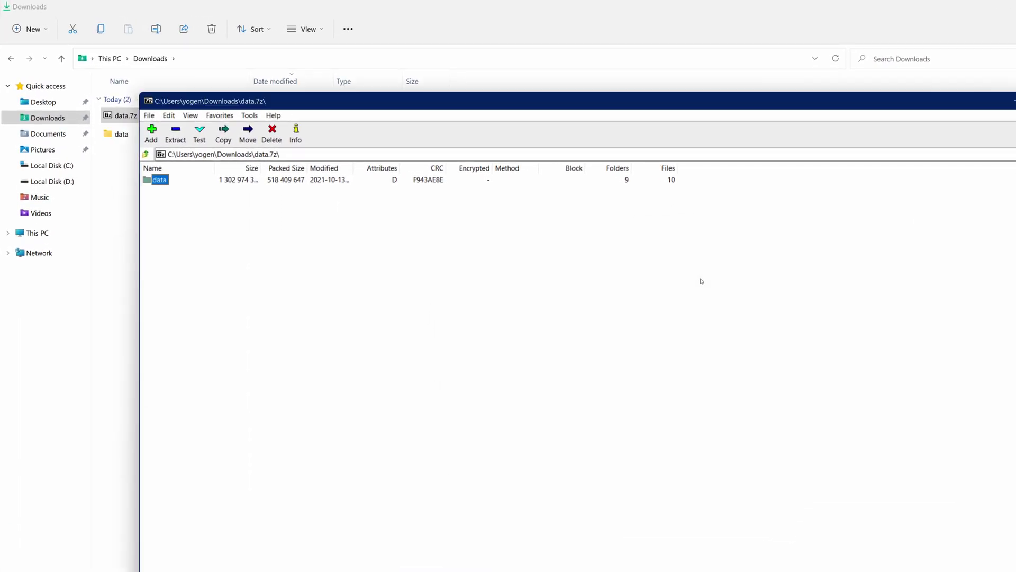
{"action": "key", "text": "alt+F4"}
{"action": "double_click", "coordinate": [140, 139]}
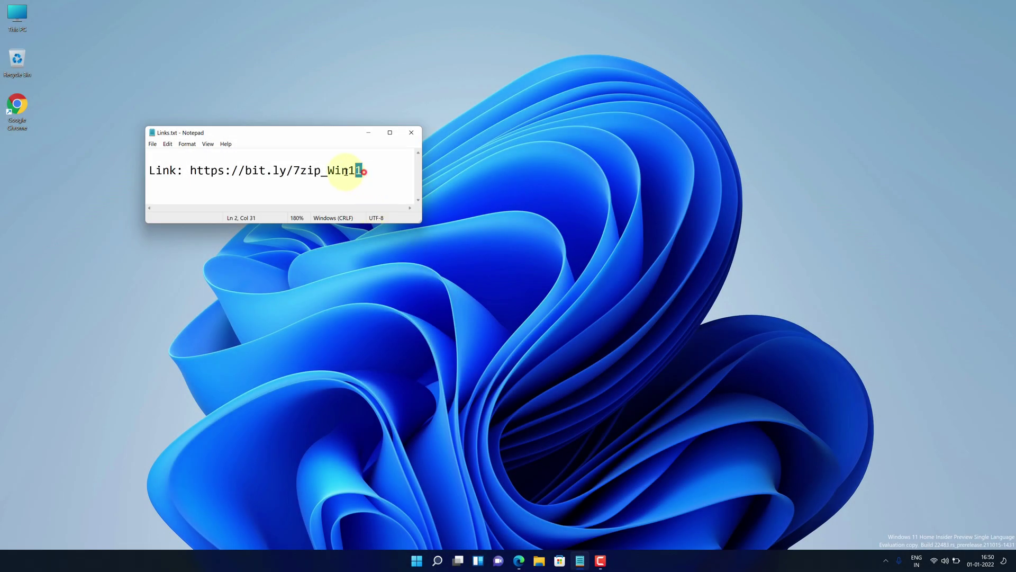
{"action": "left_click_drag", "start_coordinate": [346, 171], "coordinate": [217, 171]}
{"action": "right_click", "coordinate": [193, 171]}
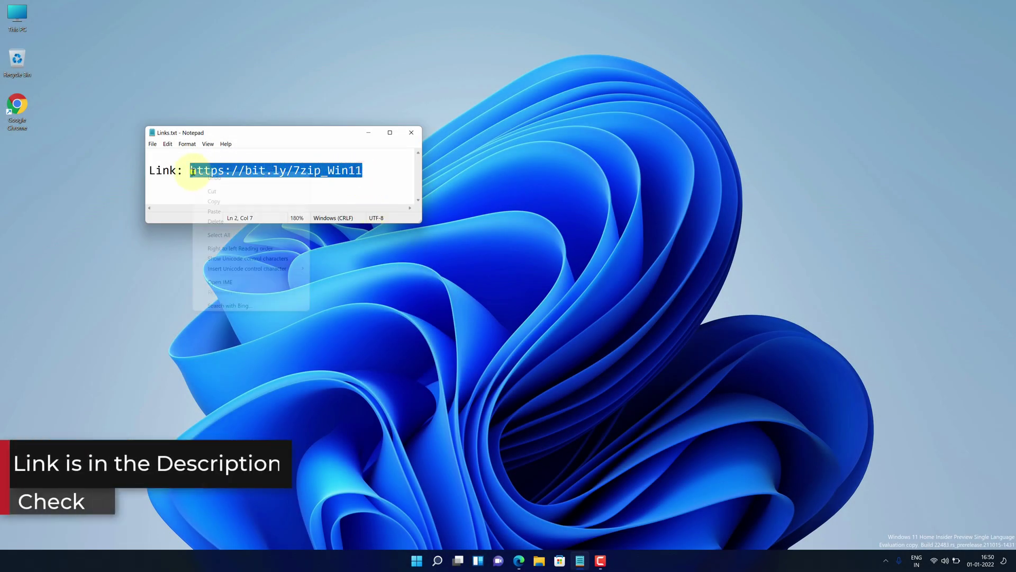
{"action": "left_click", "coordinate": [210, 203]}
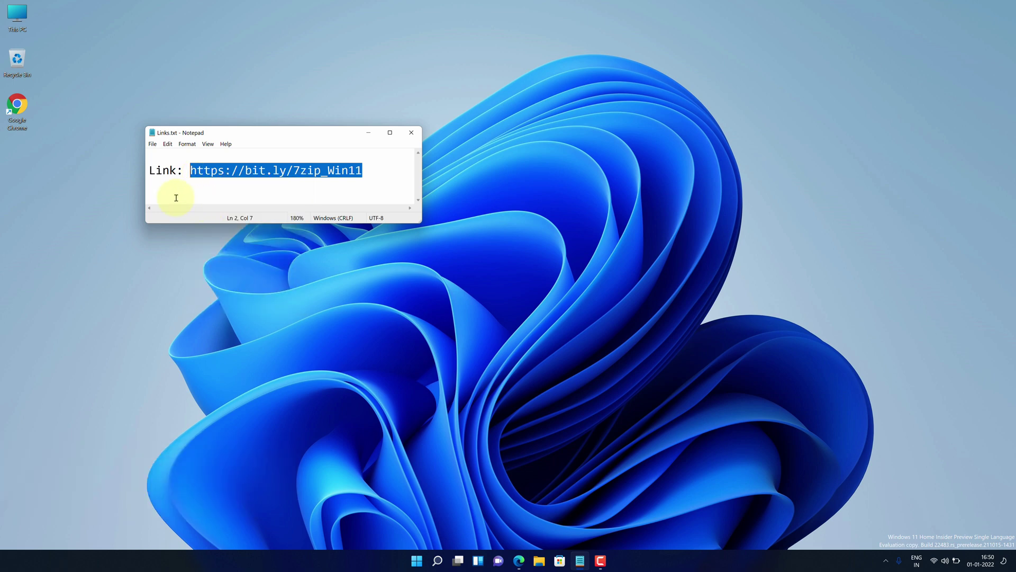
Launch Chrome and go to the pasted bit.ly link
{"action": "double_click", "coordinate": [22, 115]}
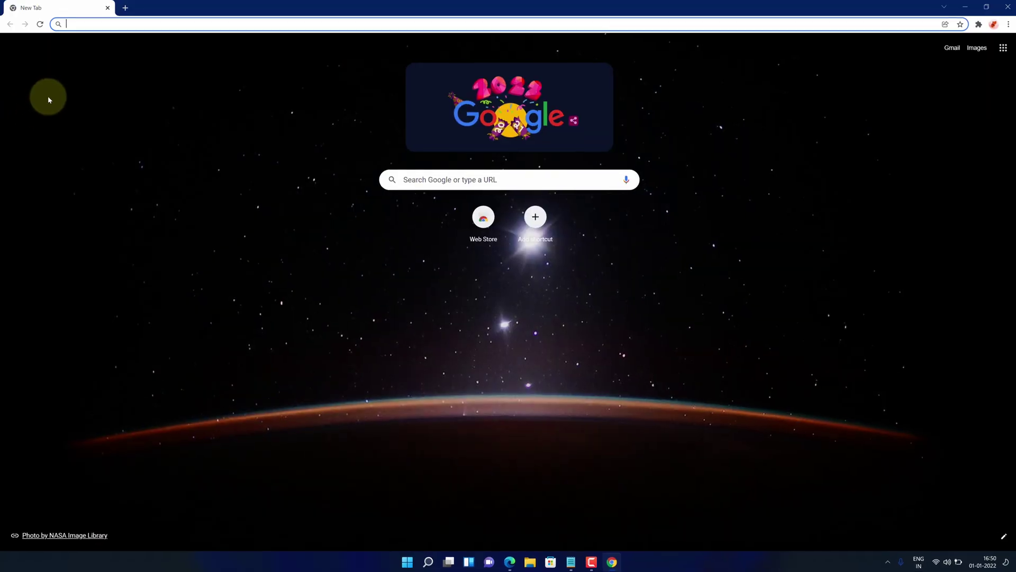
{"action": "right_click", "coordinate": [106, 30]}
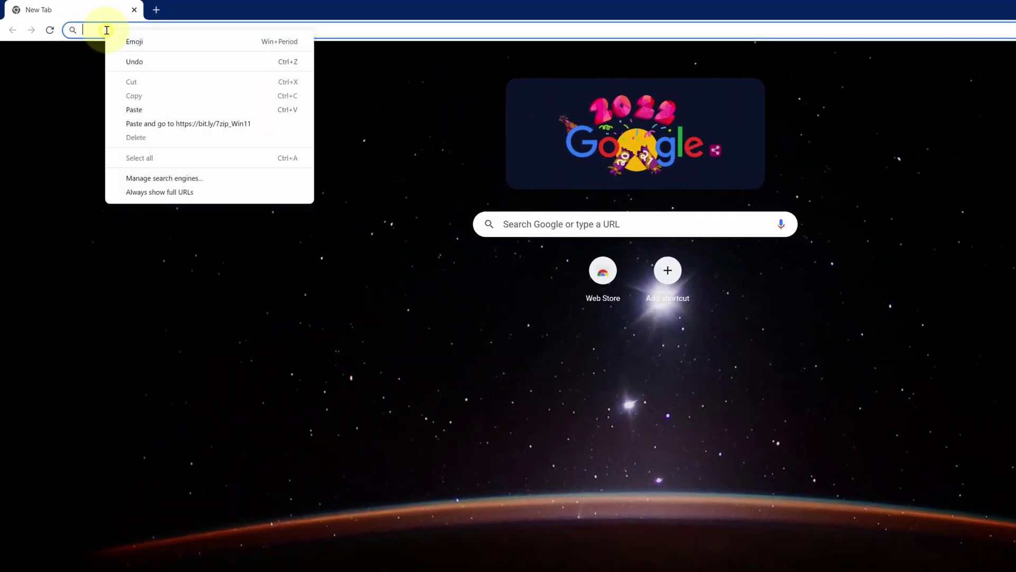
{"action": "left_click", "coordinate": [132, 108]}
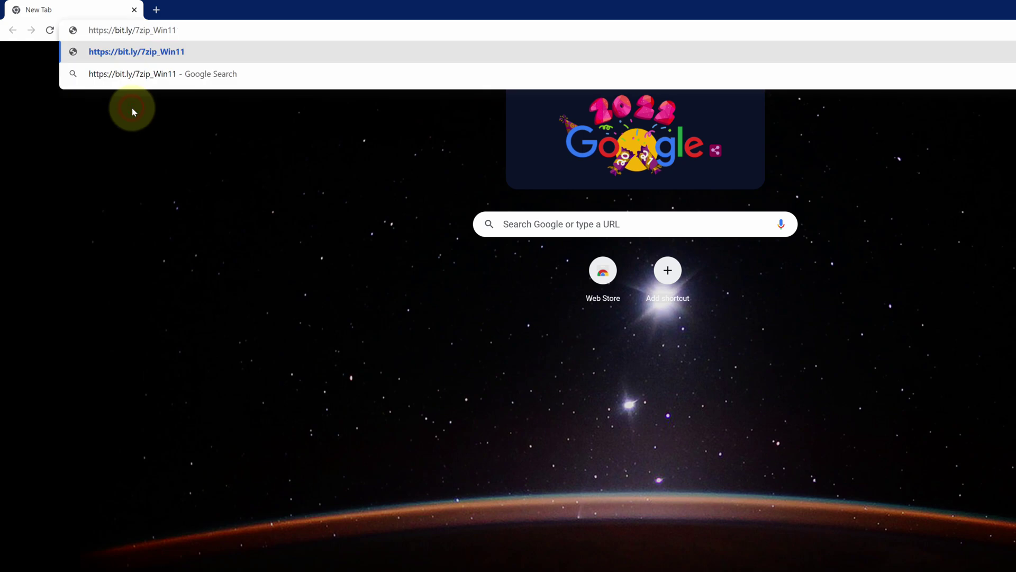
{"action": "key", "text": "Return"}
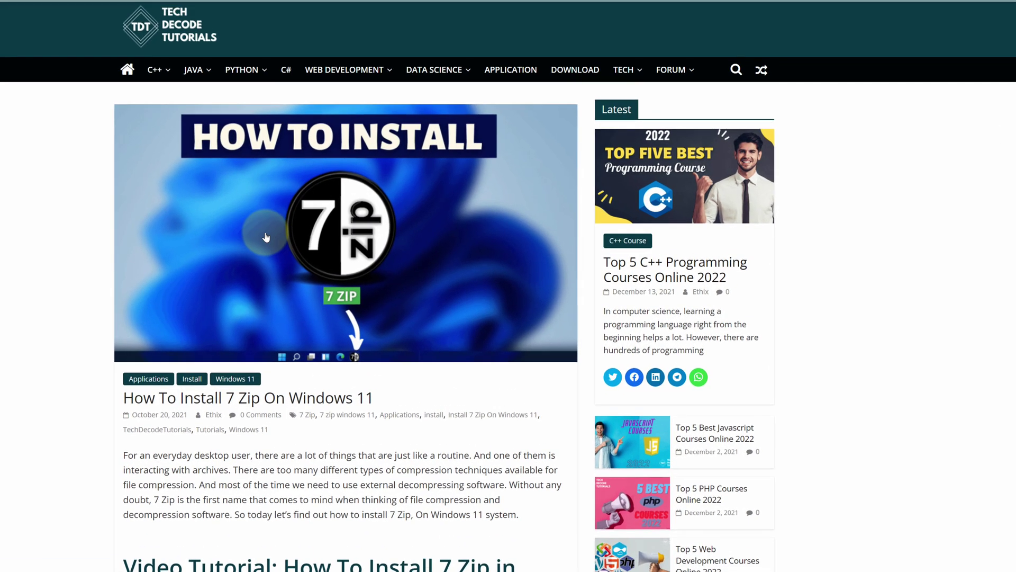
Scroll the tutorial back to Step 1, highlighting Step 1 and the Download 7 Zip Here line
{"action": "scroll", "coordinate": [266, 237], "scroll_direction": "down", "scroll_amount": 8}
{"action": "left_click_drag", "start_coordinate": [124, 211], "coordinate": [363, 211]}
{"action": "scroll", "coordinate": [381, 238], "scroll_direction": "down", "scroll_amount": 9}
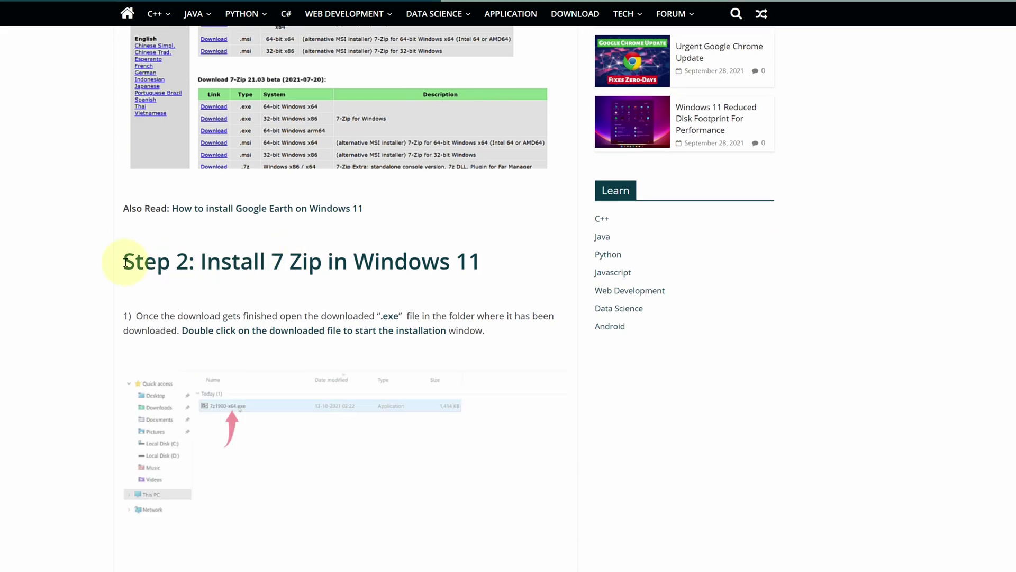
{"action": "left_click_drag", "start_coordinate": [126, 262], "coordinate": [476, 263]}
{"action": "scroll", "coordinate": [473, 263], "scroll_direction": "down", "scroll_amount": 8}
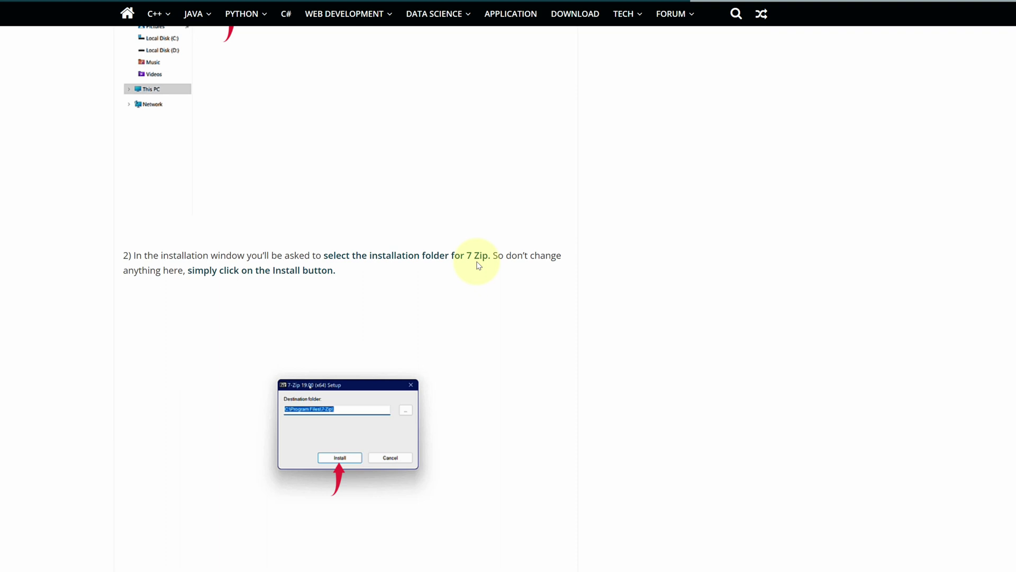
{"action": "scroll", "coordinate": [479, 264], "scroll_direction": "down", "scroll_amount": 9}
{"action": "scroll", "coordinate": [479, 265], "scroll_direction": "up", "scroll_amount": 12}
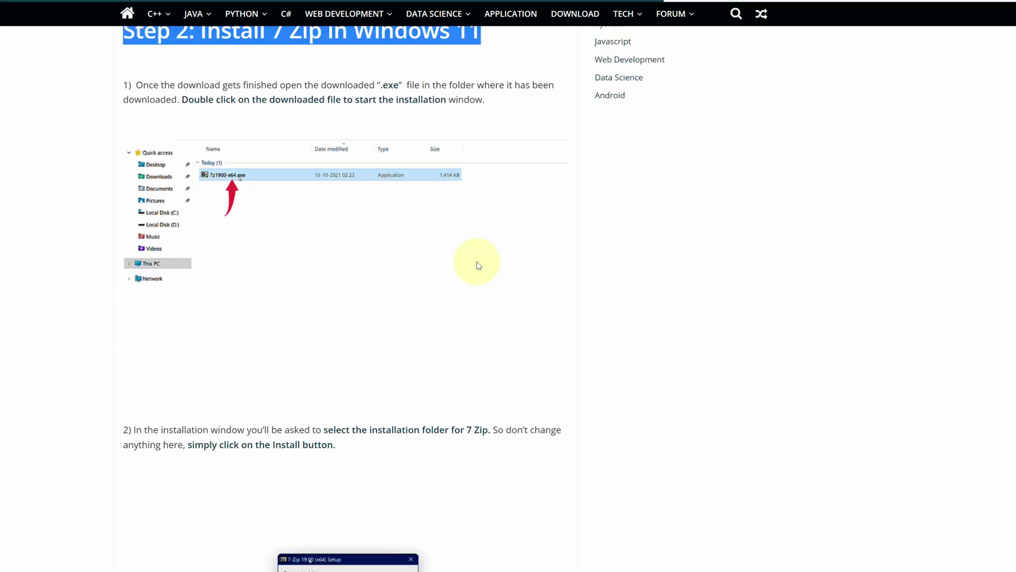
{"action": "scroll", "coordinate": [478, 263], "scroll_direction": "up", "scroll_amount": 15}
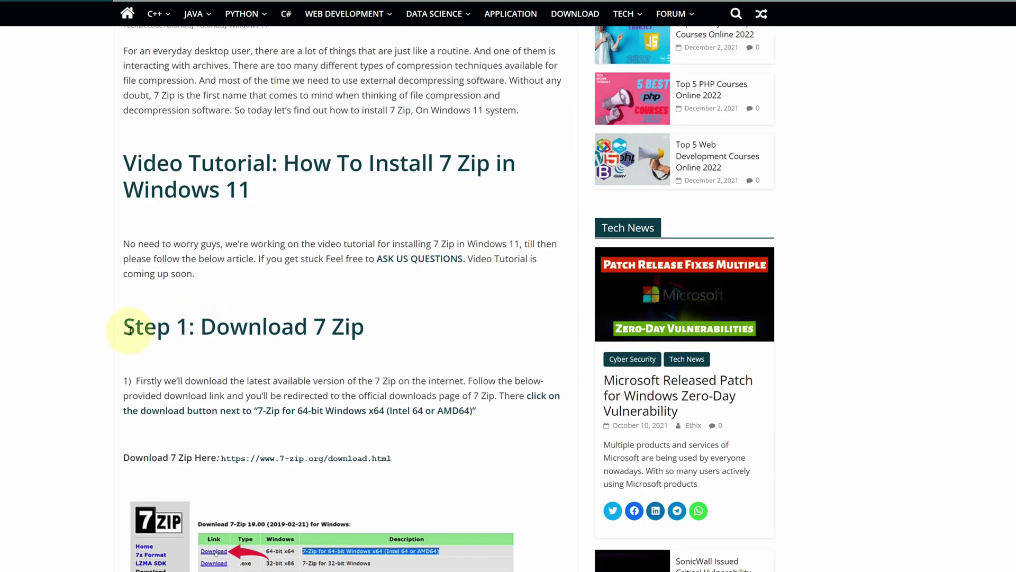
{"action": "left_click_drag", "start_coordinate": [129, 331], "coordinate": [188, 328]}
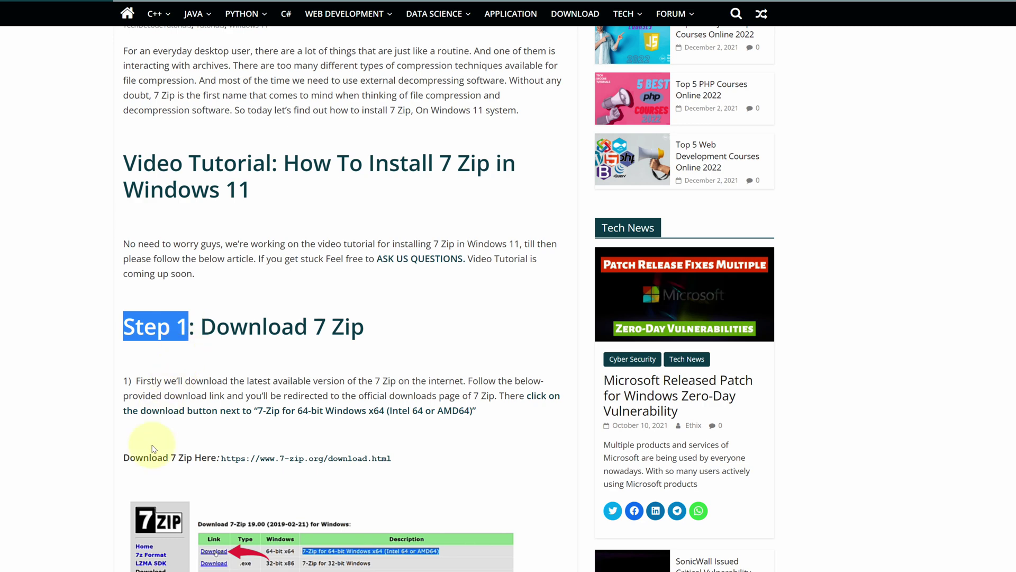
{"action": "left_click_drag", "start_coordinate": [124, 458], "coordinate": [188, 457]}
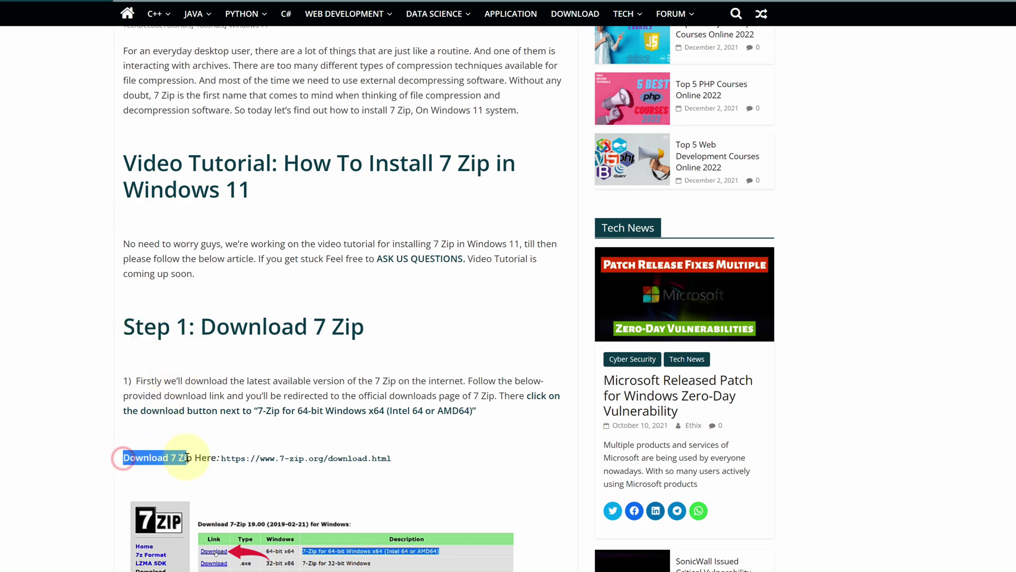
Open the 7-zip.org download page and highlight the 7-Zip 19.00 64-bit x64 entry
{"action": "left_click", "coordinate": [271, 459]}
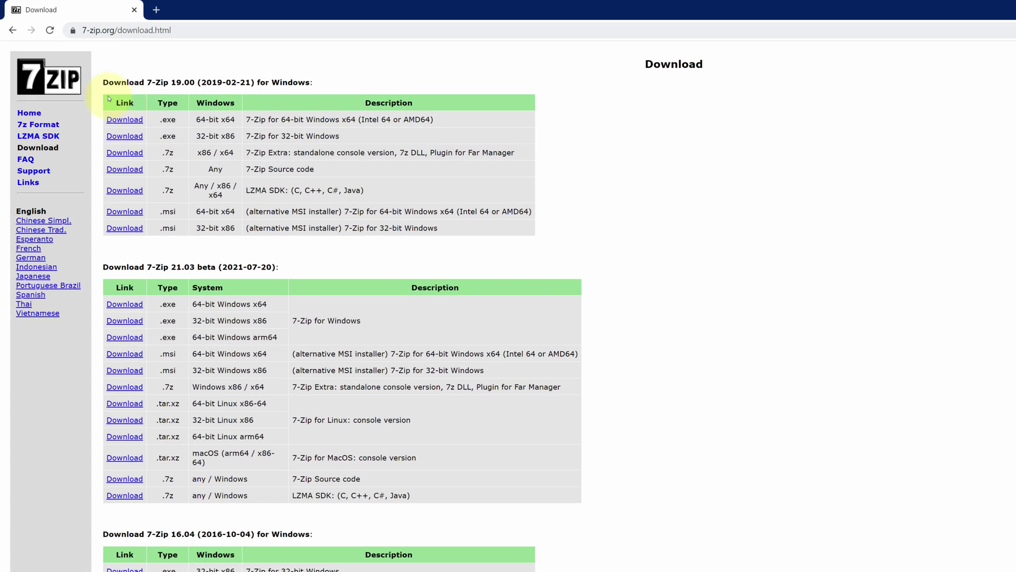
{"action": "left_click_drag", "start_coordinate": [104, 82], "coordinate": [175, 82]}
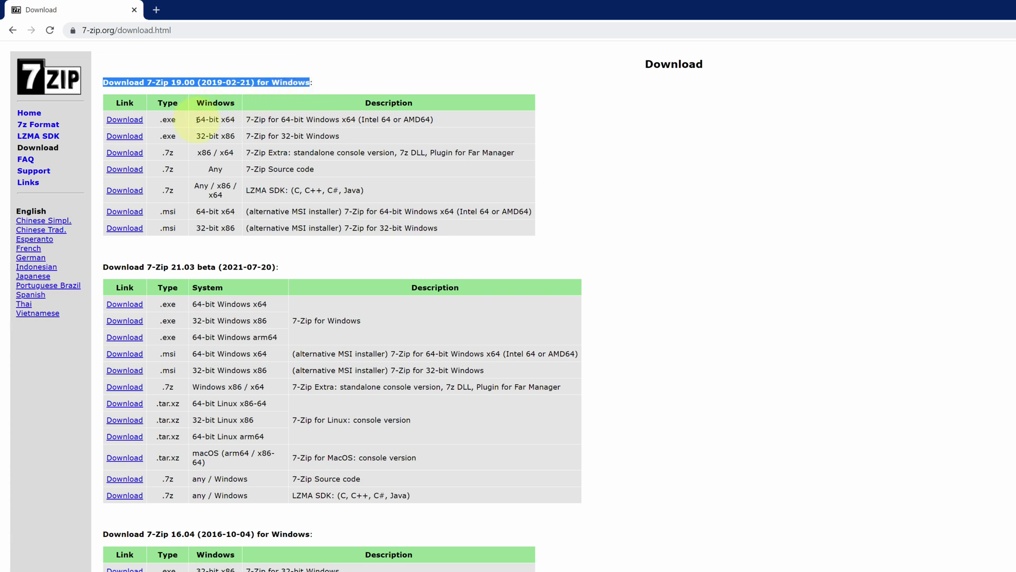
{"action": "triple_click", "coordinate": [197, 119]}
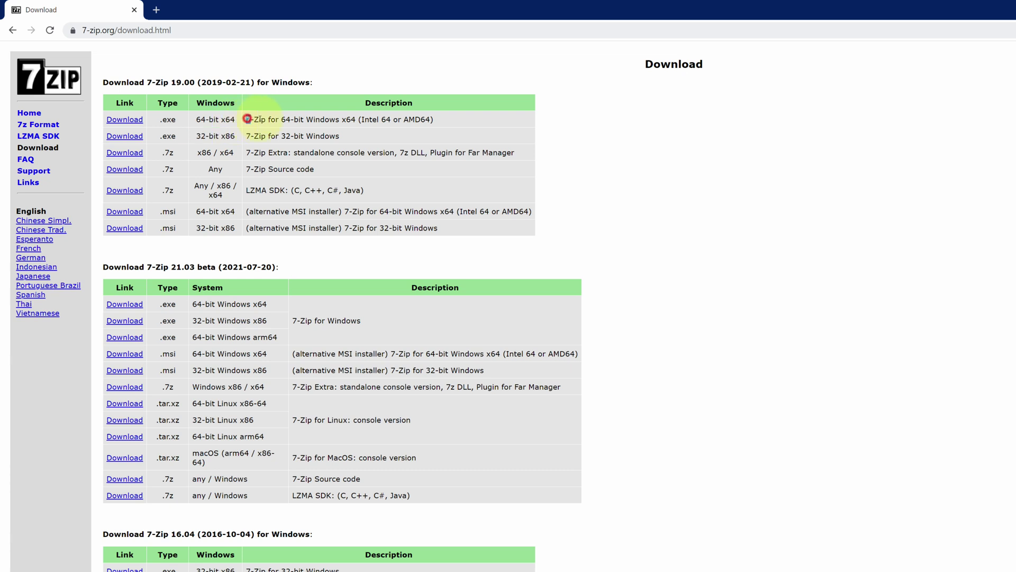
{"action": "left_click_drag", "start_coordinate": [247, 119], "coordinate": [377, 119]}
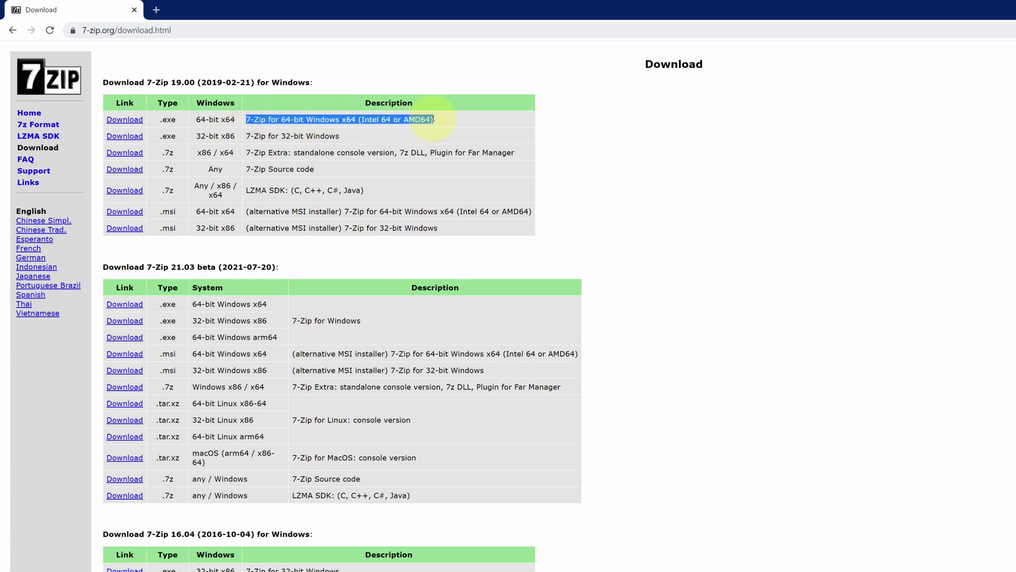
Download the 64-bit installer 7z1900-x64.exe and show it in the Downloads folder
{"action": "left_click", "coordinate": [127, 122]}
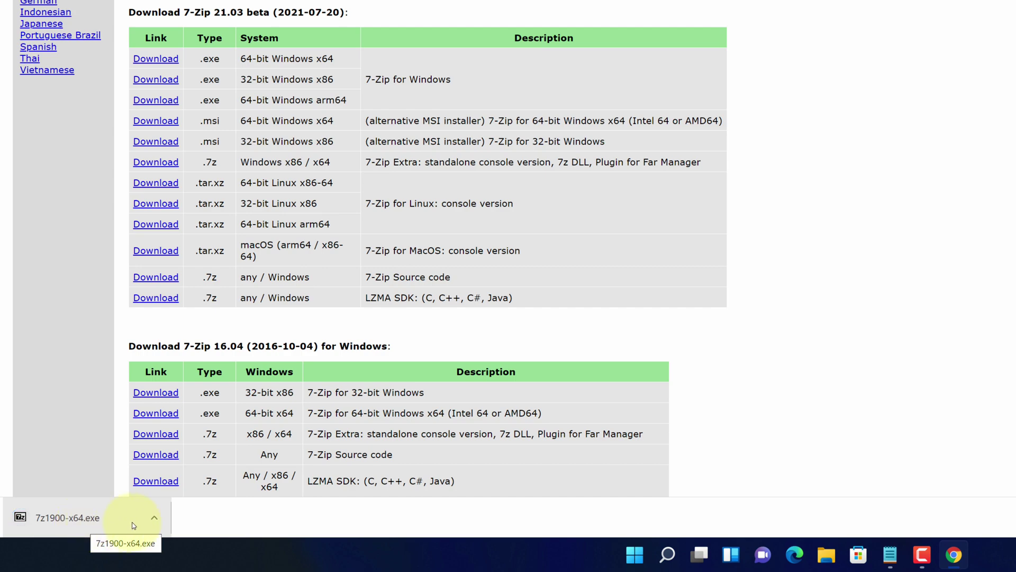
{"action": "left_click", "coordinate": [153, 520]}
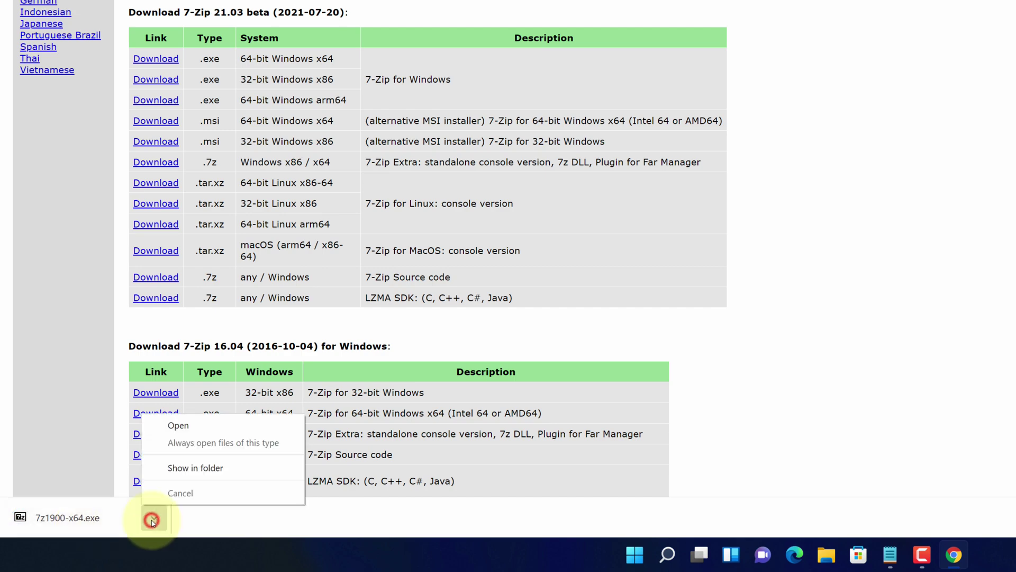
{"action": "left_click", "coordinate": [180, 468]}
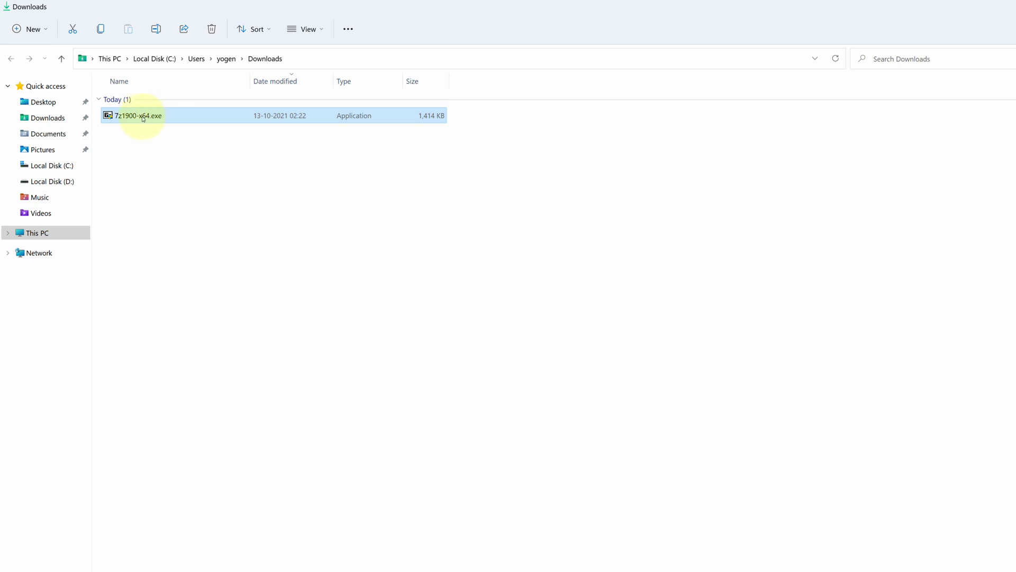
Launch 7z1900-x64.exe, then close Explorer and Chrome and minimize Notepad
{"action": "double_click", "coordinate": [154, 118]}
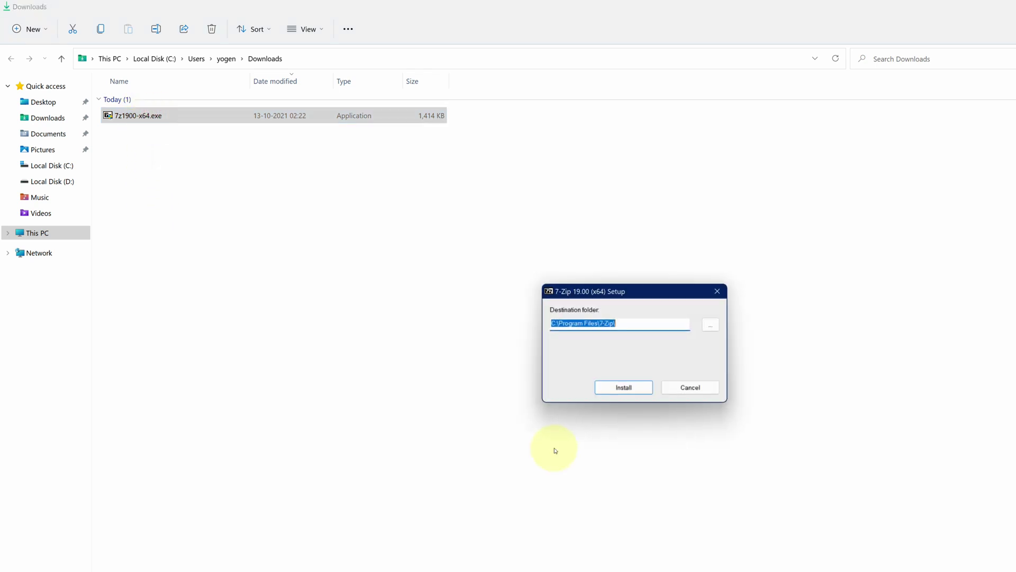
{"action": "left_click", "coordinate": [603, 294]}
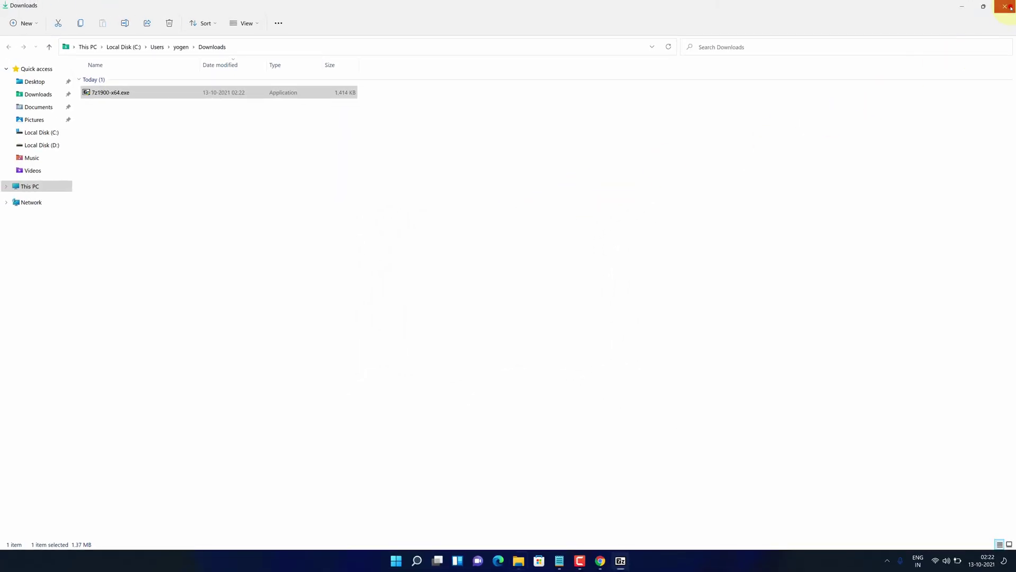
{"action": "left_click", "coordinate": [1005, 7]}
{"action": "left_click", "coordinate": [1006, 7]}
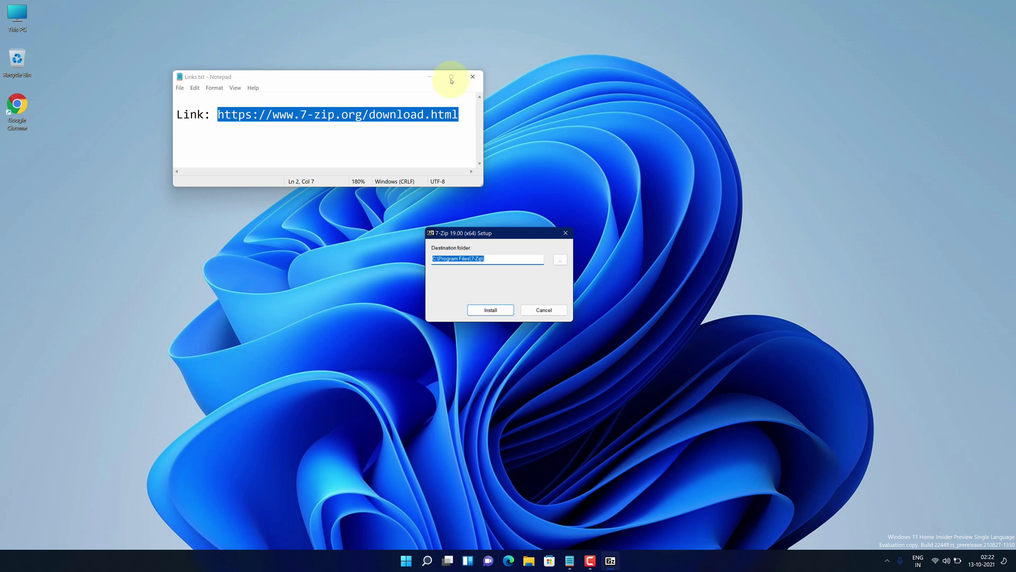
{"action": "left_click", "coordinate": [430, 77]}
Install 7-Zip 19.00 (x64) into C:\Program Files\7-Zip and close the setup
{"action": "left_click_drag", "start_coordinate": [486, 258], "coordinate": [479, 253]}
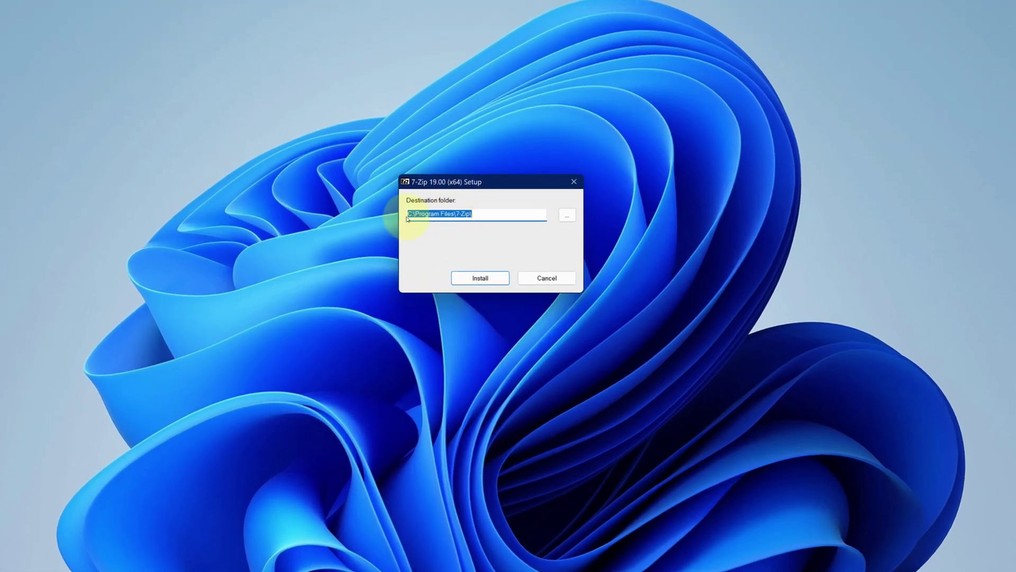
{"action": "left_click", "coordinate": [475, 280]}
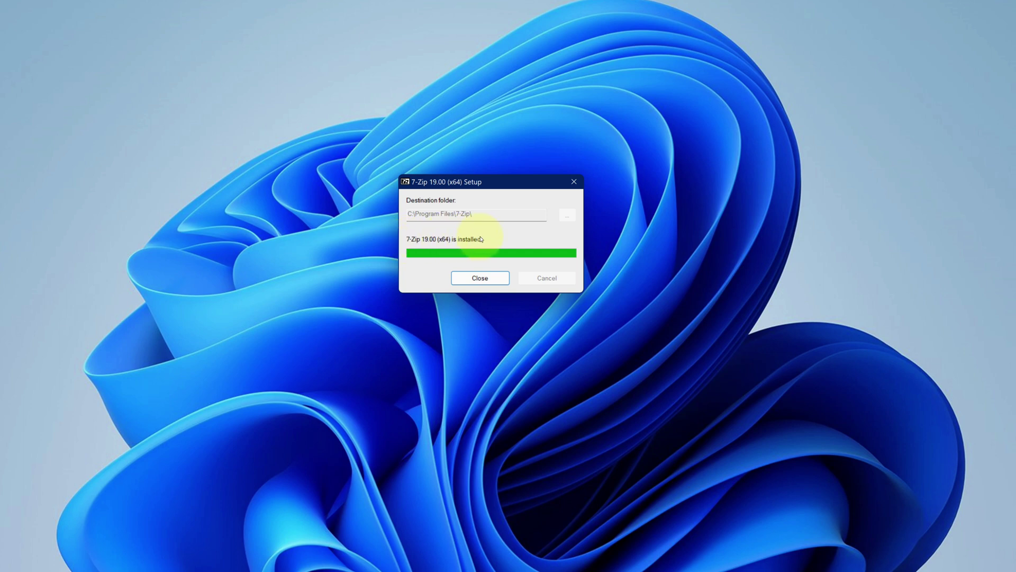
{"action": "left_click", "coordinate": [471, 279]}
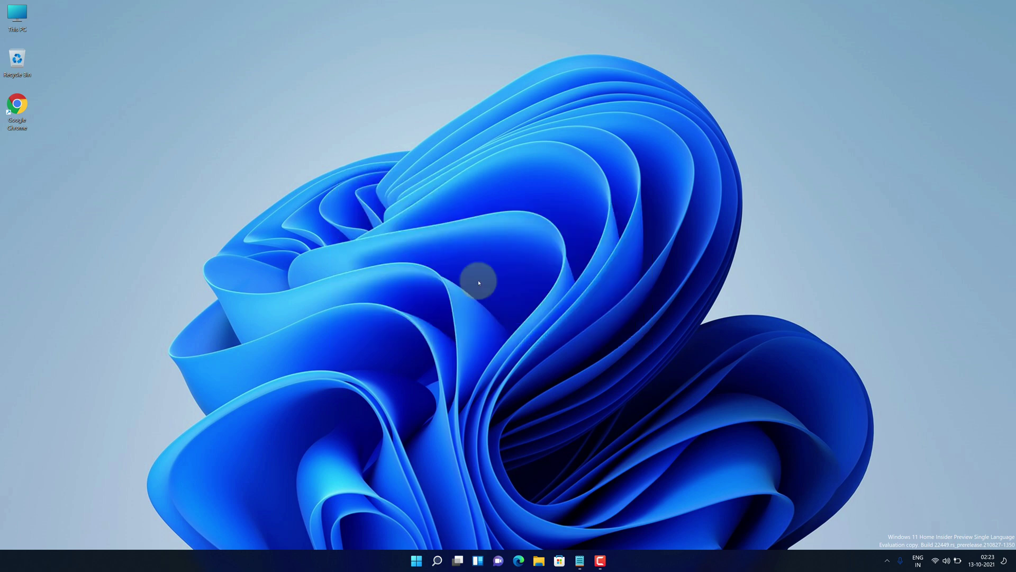
Open data.7z from the Downloads folder in 7-Zip File Manager
{"action": "left_click", "coordinate": [478, 282]}
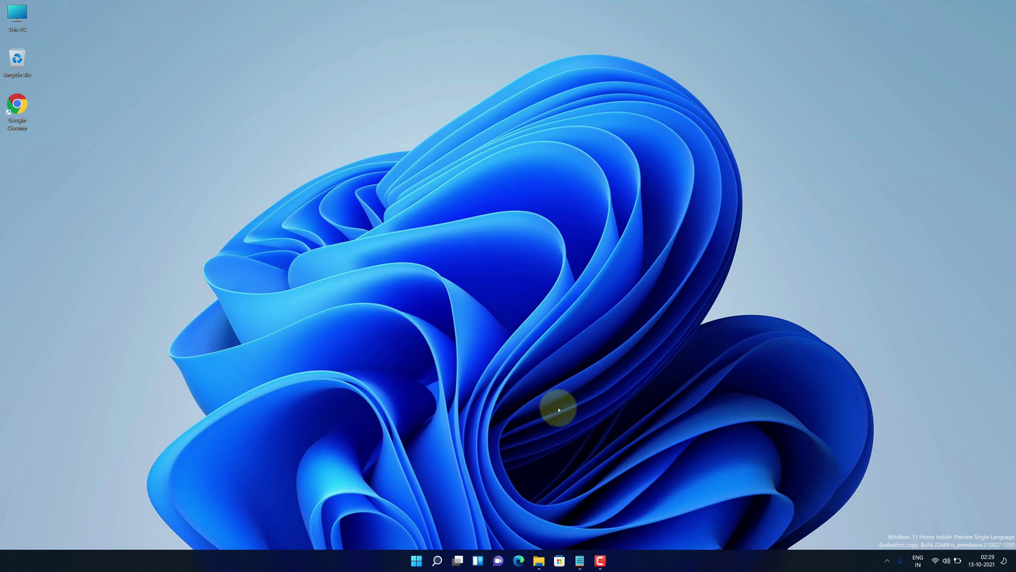
{"action": "left_click", "coordinate": [540, 560]}
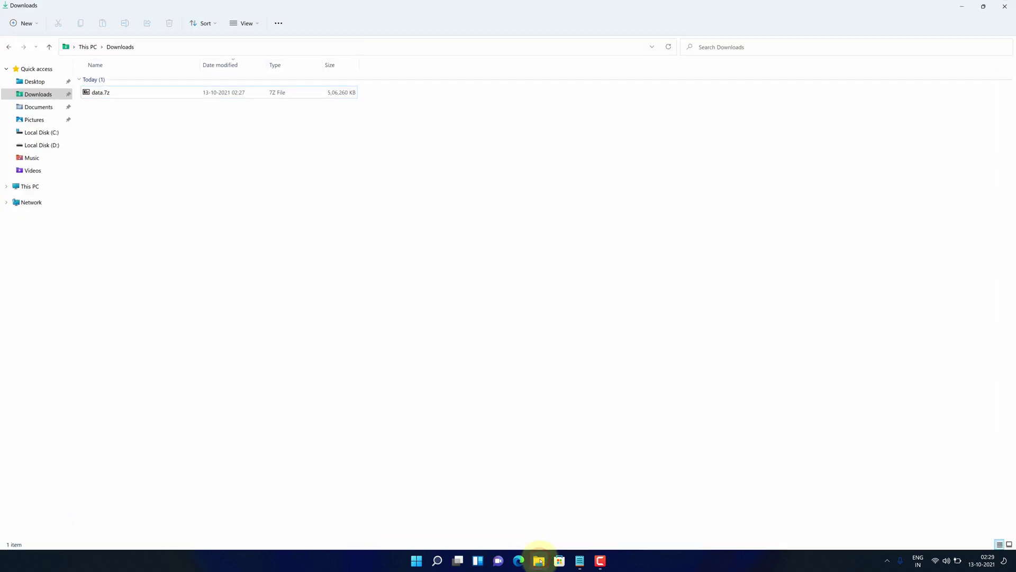
{"action": "left_click", "coordinate": [105, 96]}
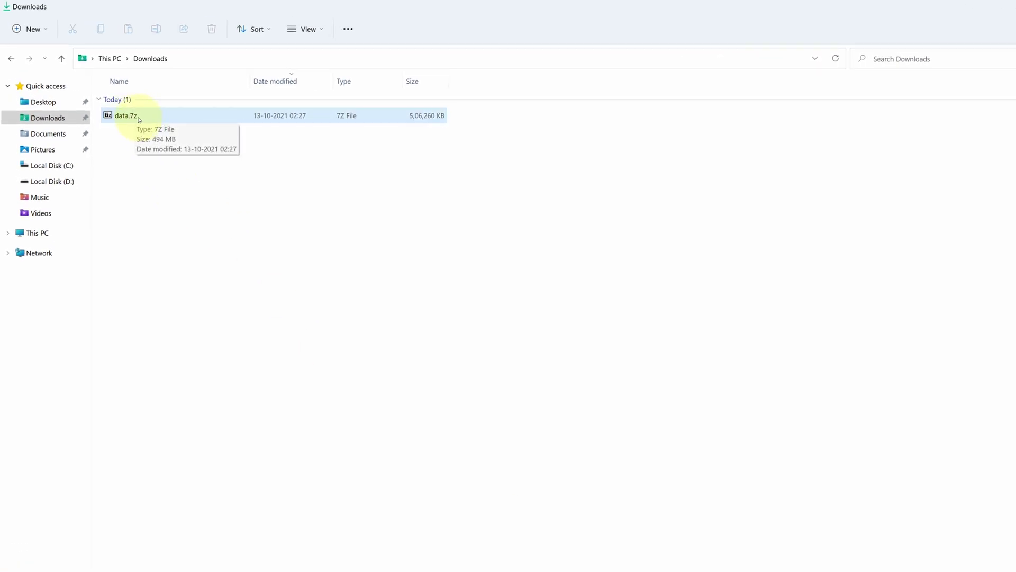
{"action": "left_click", "coordinate": [138, 118]}
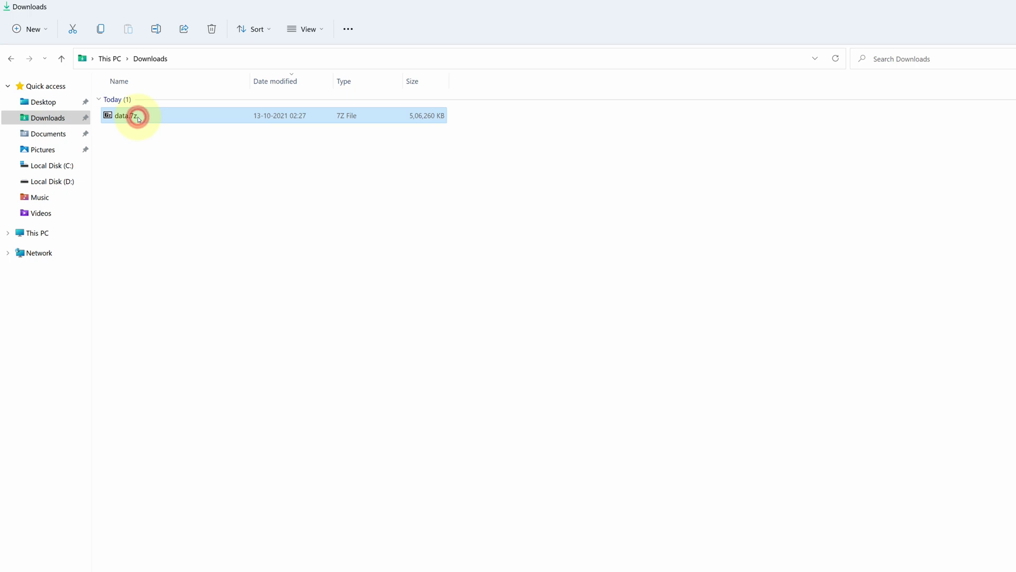
{"action": "double_click", "coordinate": [138, 118]}
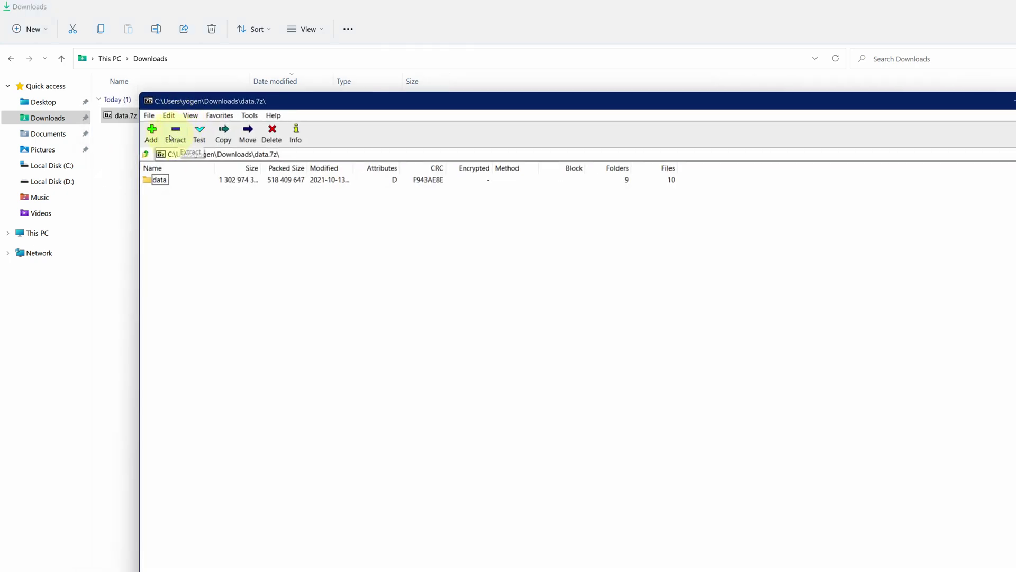
Extract the data folder into Downloads, close 7-Zip, and open the extracted data folder
{"action": "left_click", "coordinate": [175, 135]}
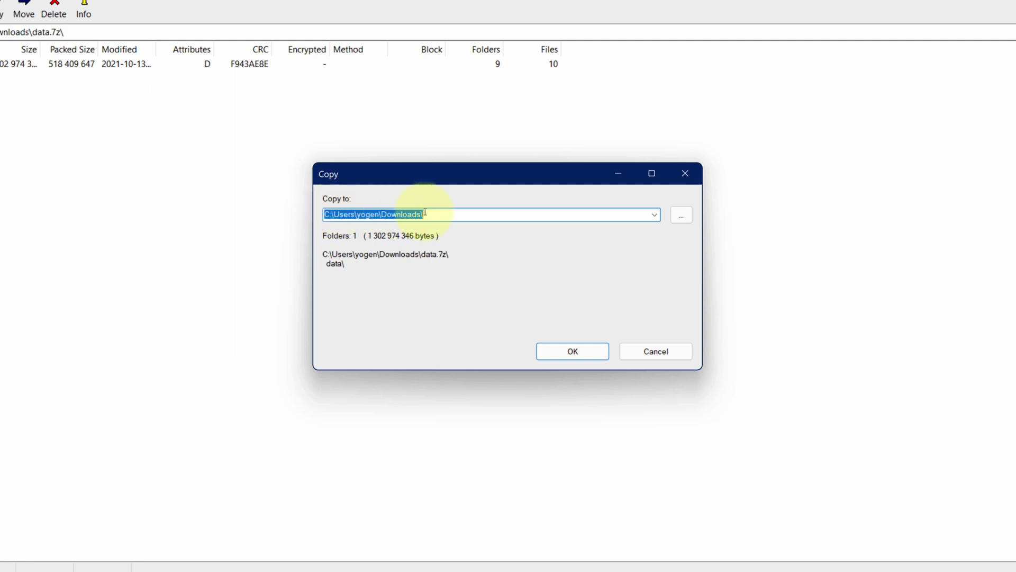
{"action": "left_click", "coordinate": [564, 353]}
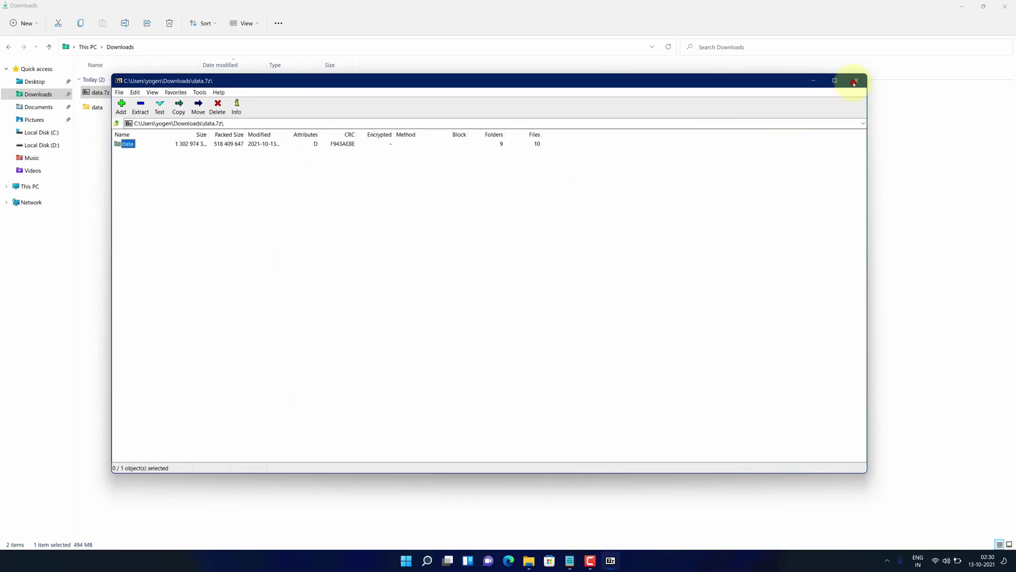
{"action": "left_click", "coordinate": [854, 83]}
{"action": "double_click", "coordinate": [101, 107]}
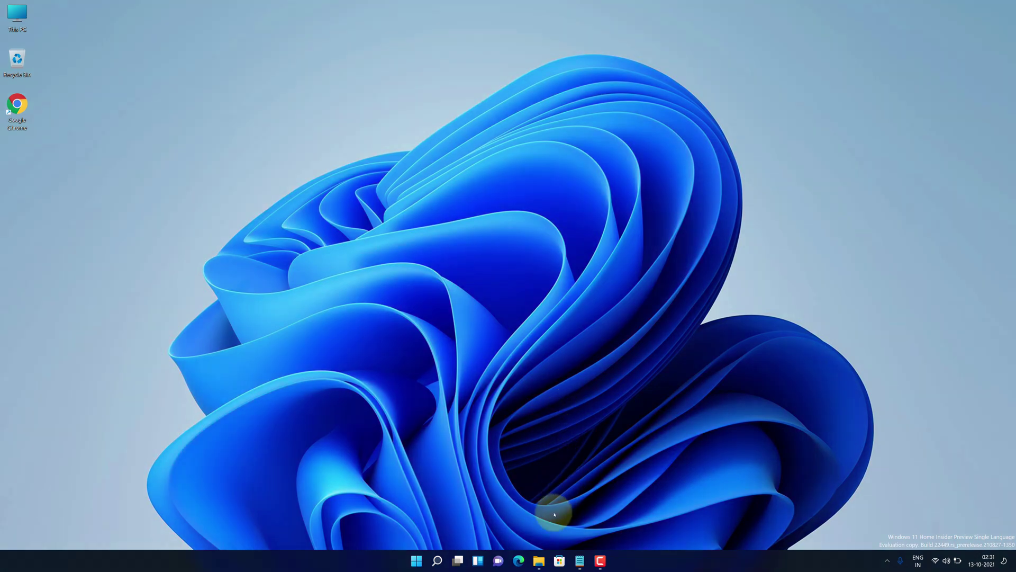
Compress the Downloads data folder with 7-Zip's Add to "data.7z" and select the new archive
{"action": "left_click", "coordinate": [542, 565]}
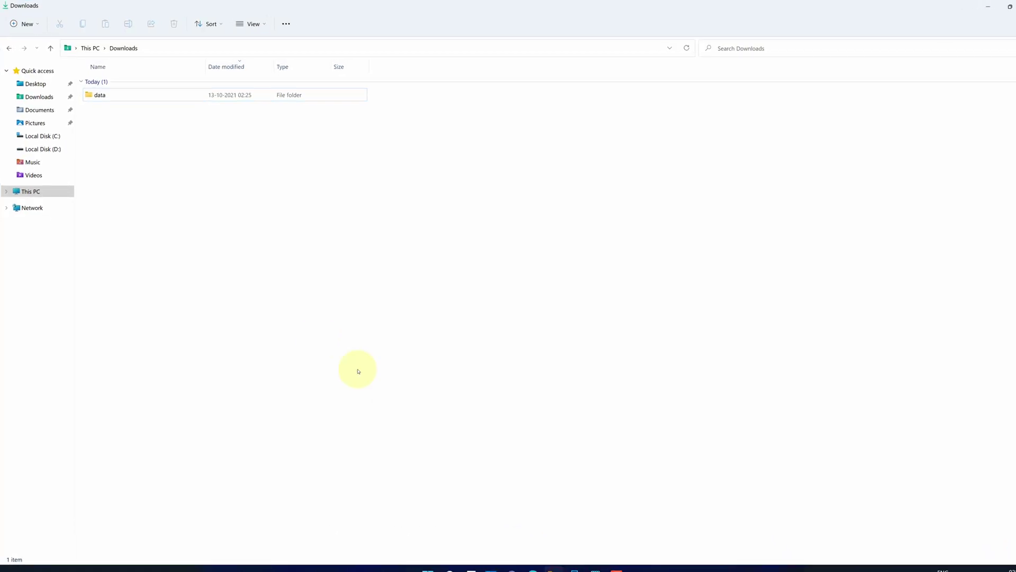
{"action": "left_click", "coordinate": [110, 97]}
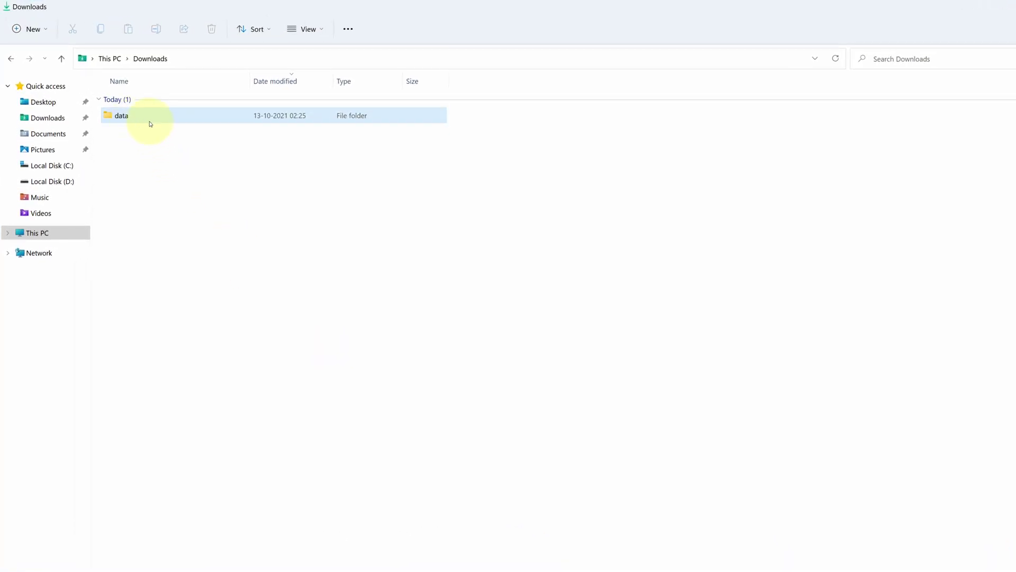
{"action": "left_click", "coordinate": [146, 119]}
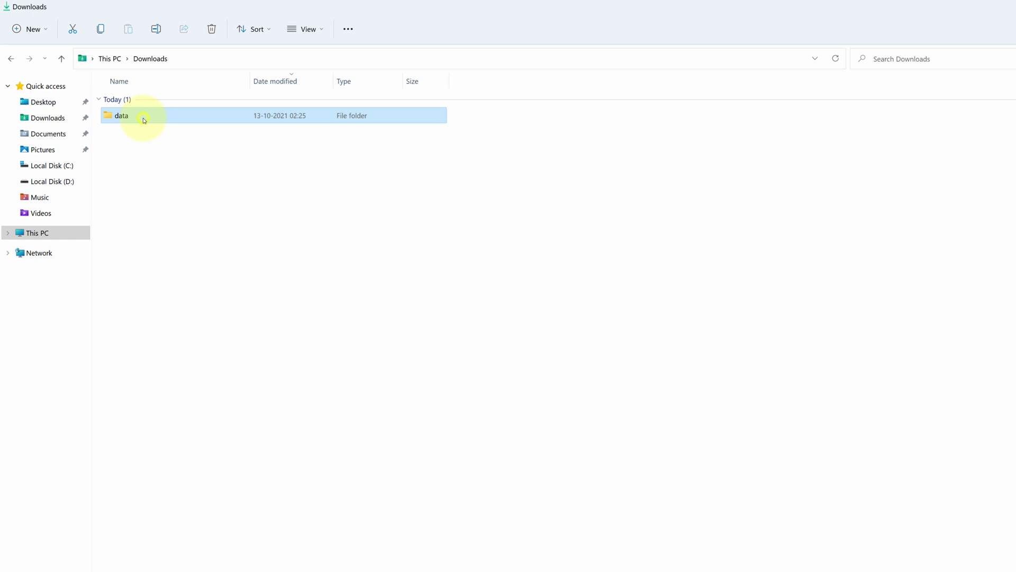
{"action": "right_click", "coordinate": [144, 120]}
{"action": "left_click", "coordinate": [195, 316]}
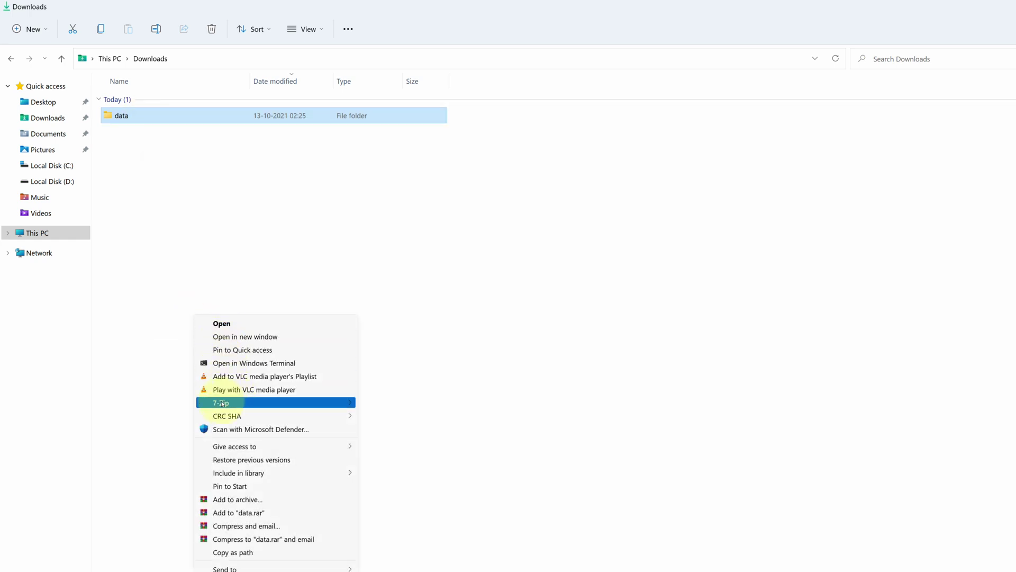
{"action": "mouse_move", "coordinate": [226, 407]}
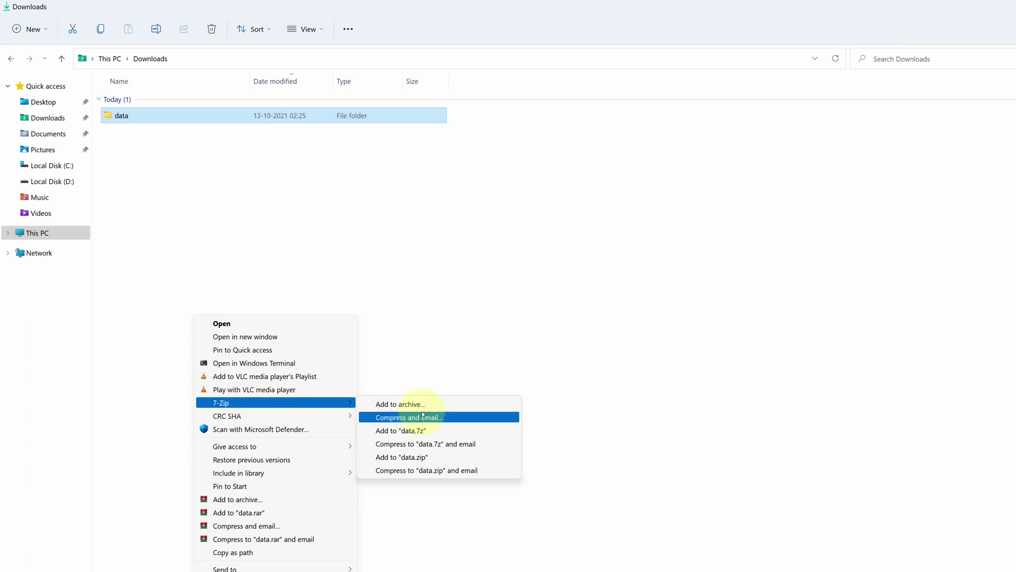
{"action": "left_click", "coordinate": [404, 433]}
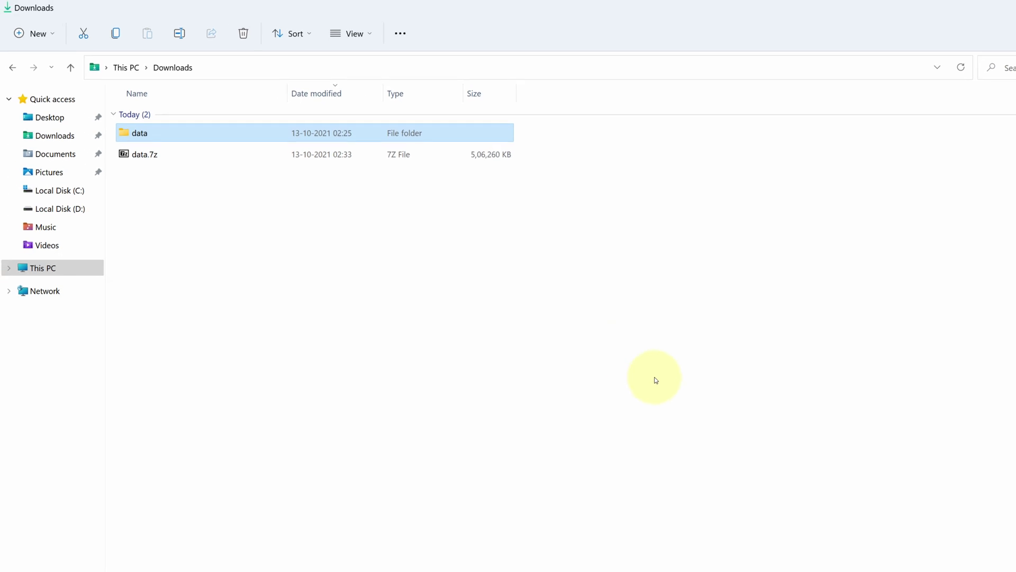
{"action": "left_click", "coordinate": [224, 158]}
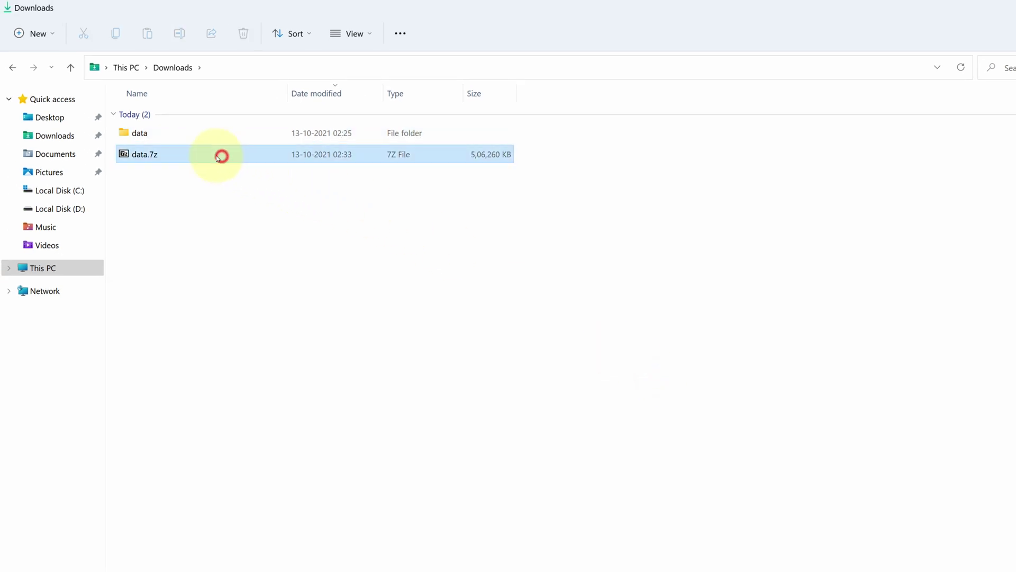
{"action": "mouse_move", "coordinate": [212, 161]}
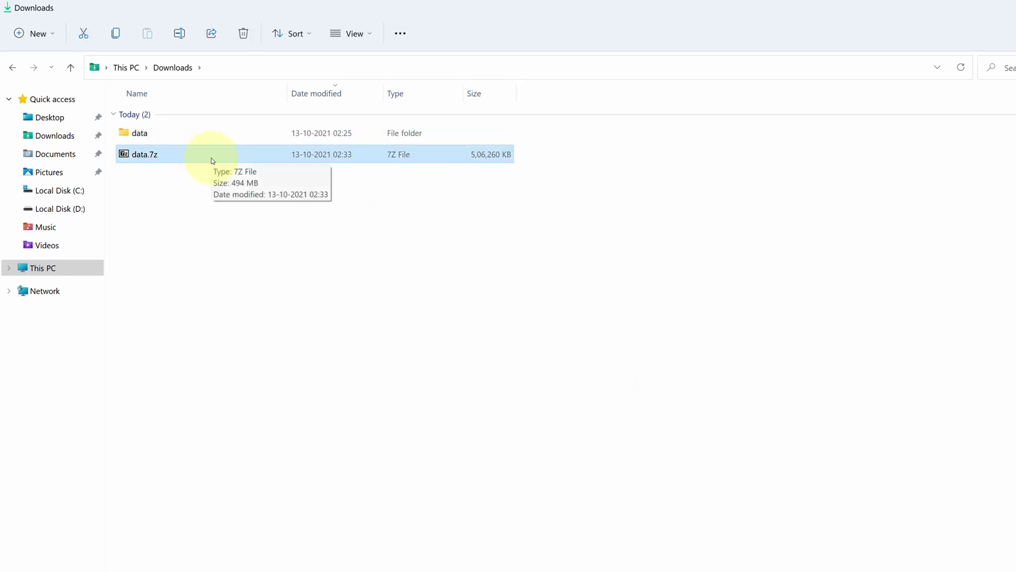